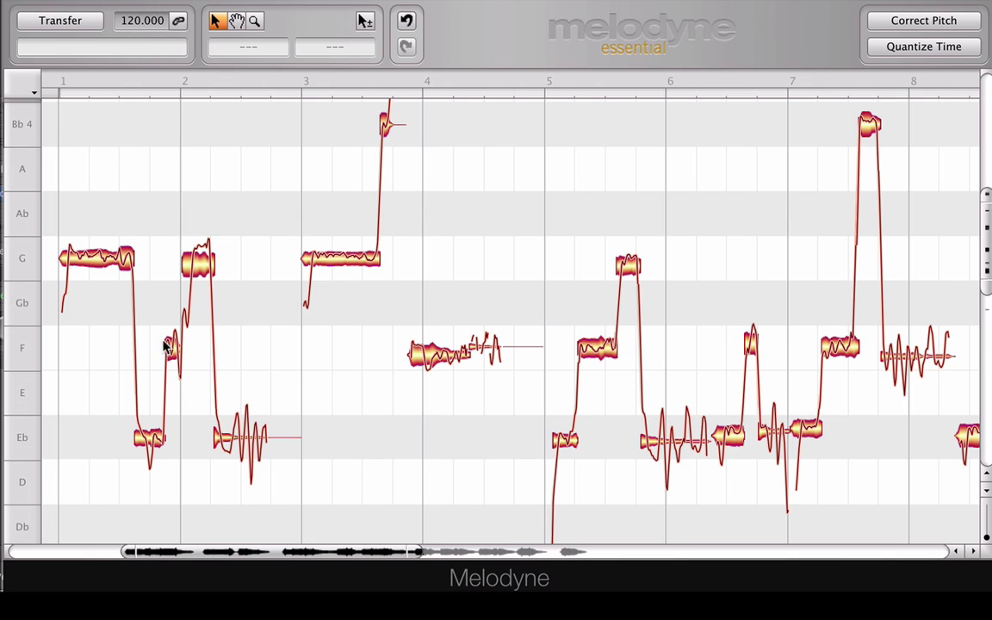
{"action": "left_click", "coordinate": [81, 2]}
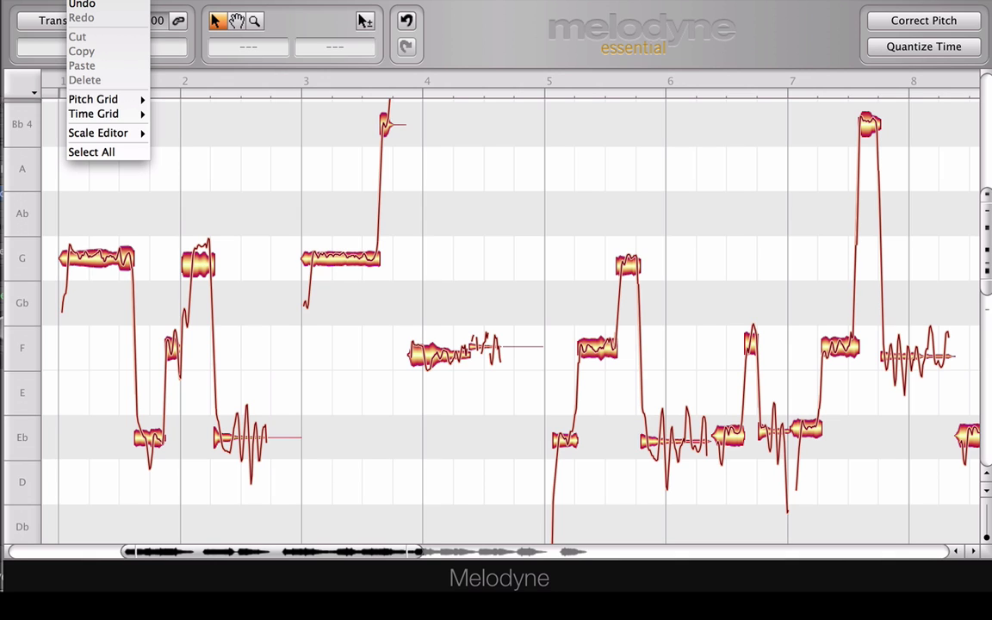
{"action": "left_click", "coordinate": [82, 2]}
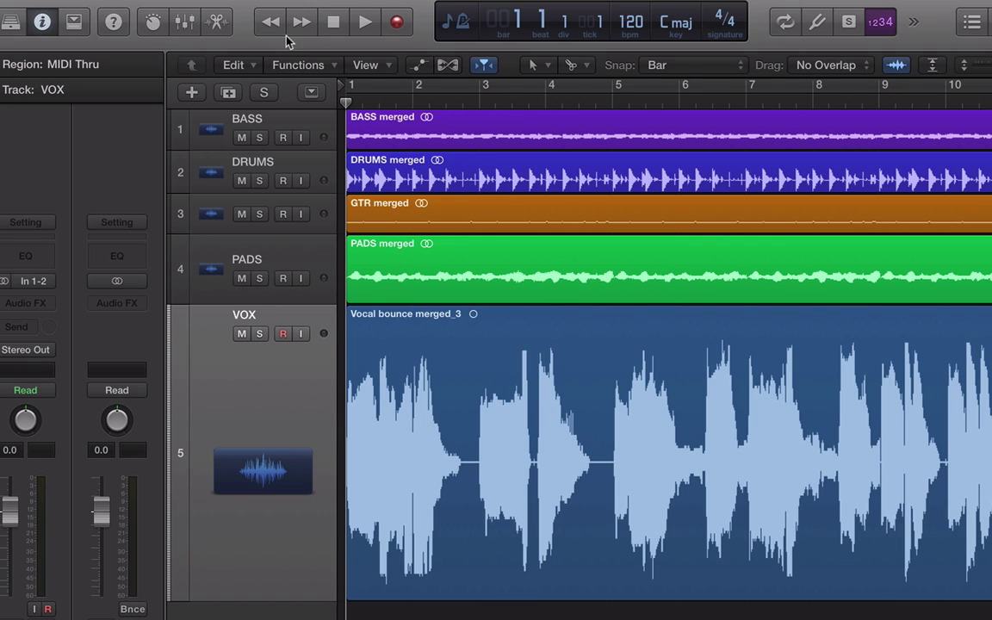
Step: Insert the Celemony Melodyne plug-in in stereo on the VOX track's first audio effect slot
{"action": "left_click", "coordinate": [37, 303]}
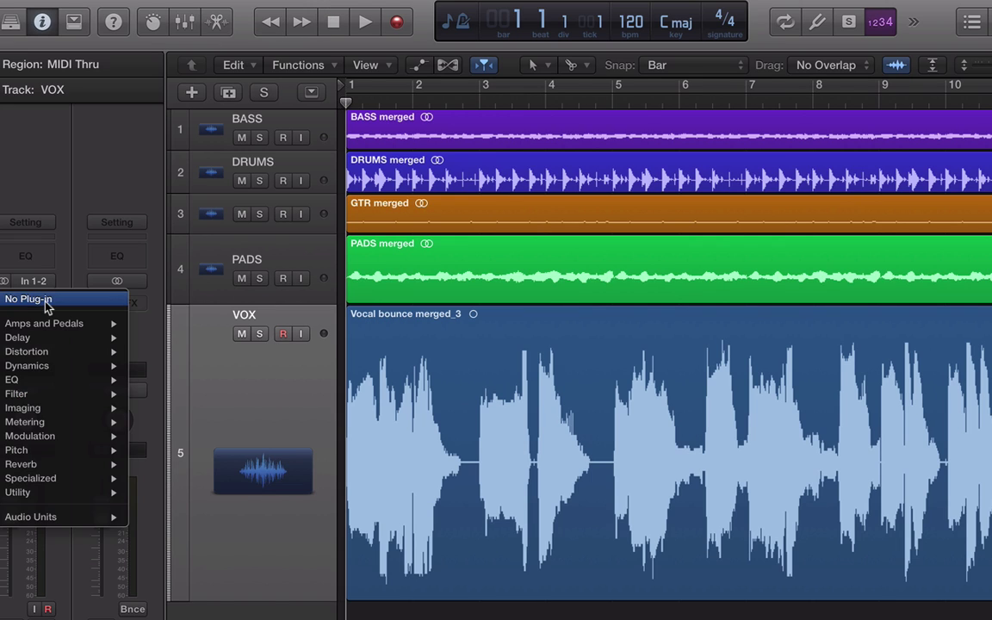
{"action": "mouse_move", "coordinate": [43, 519]}
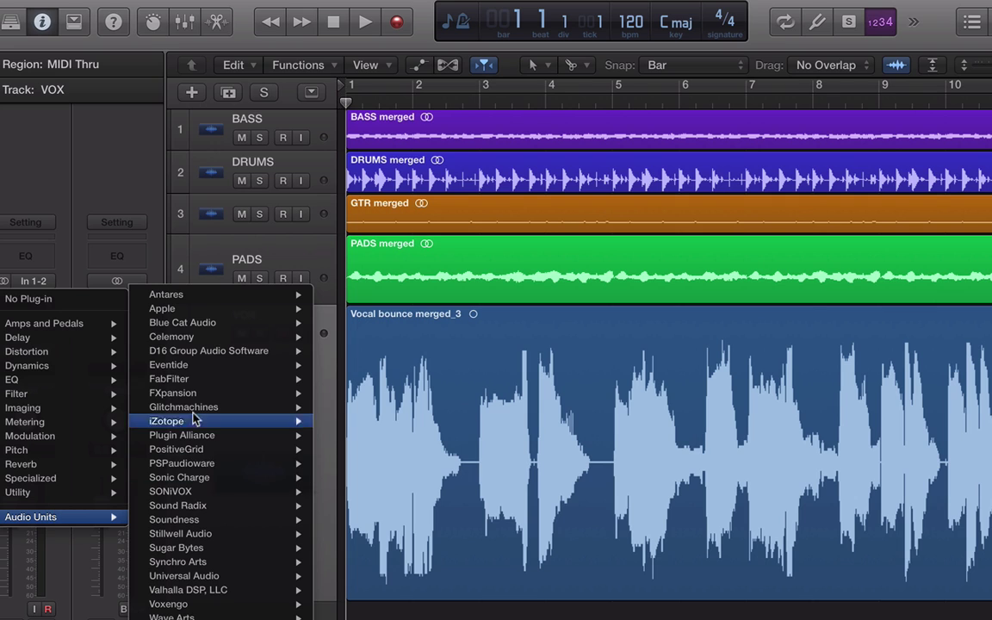
{"action": "mouse_move", "coordinate": [292, 336]}
{"action": "mouse_move", "coordinate": [335, 343]}
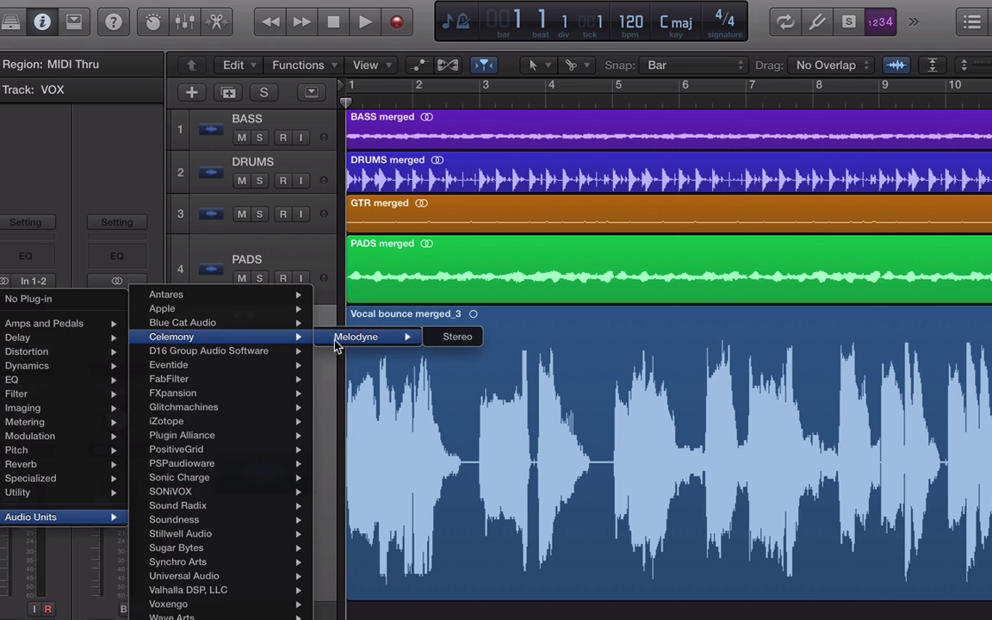
{"action": "left_click", "coordinate": [446, 336]}
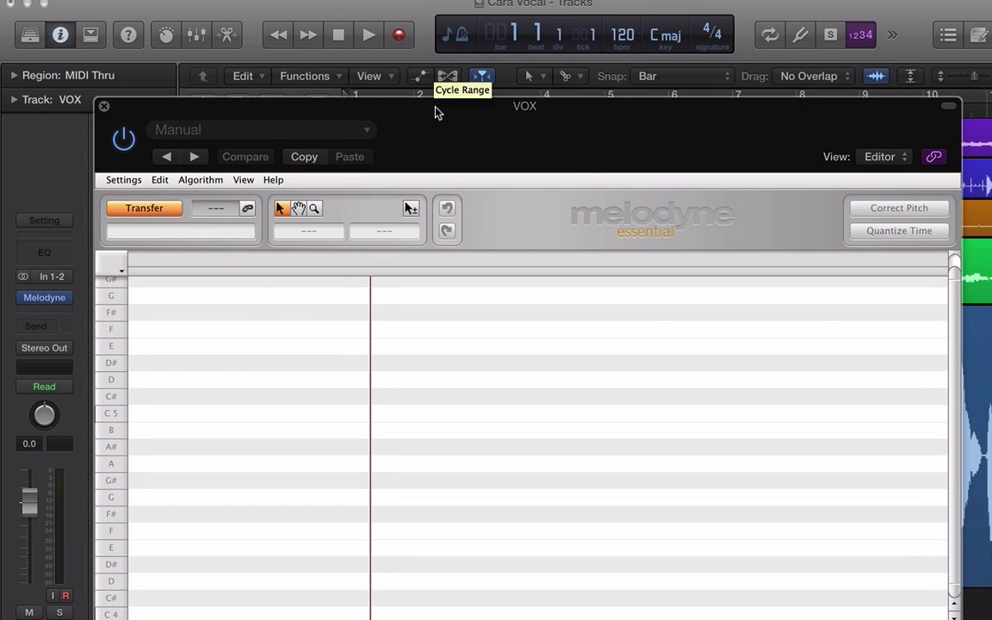
Step: Transfer the whole VOX recording into Melodyne by arming the transfer, playing the song through and stopping playback after bar 13
{"action": "left_click", "coordinate": [144, 208]}
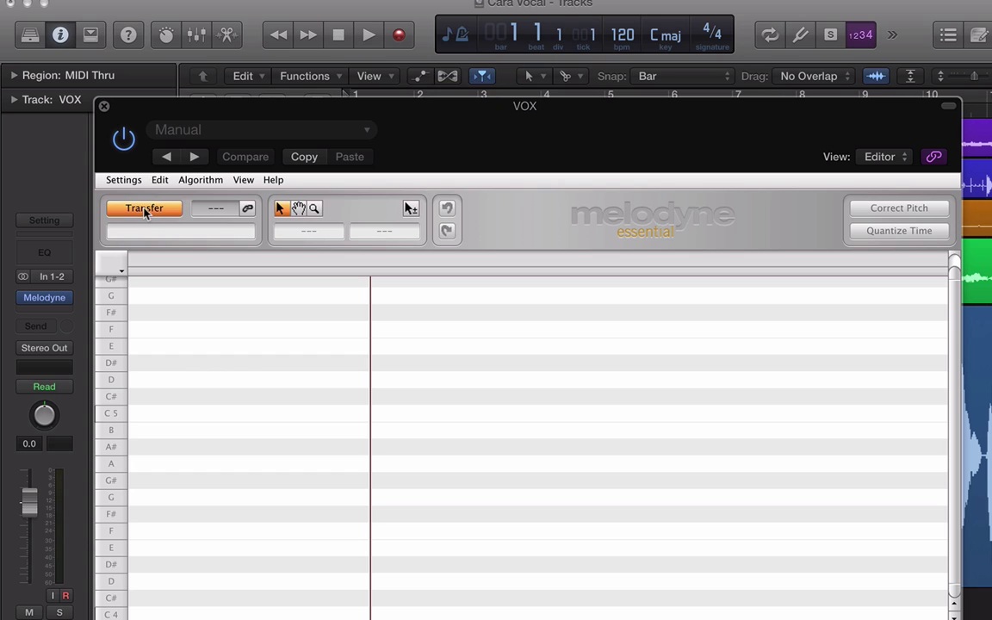
{"action": "left_click", "coordinate": [376, 39]}
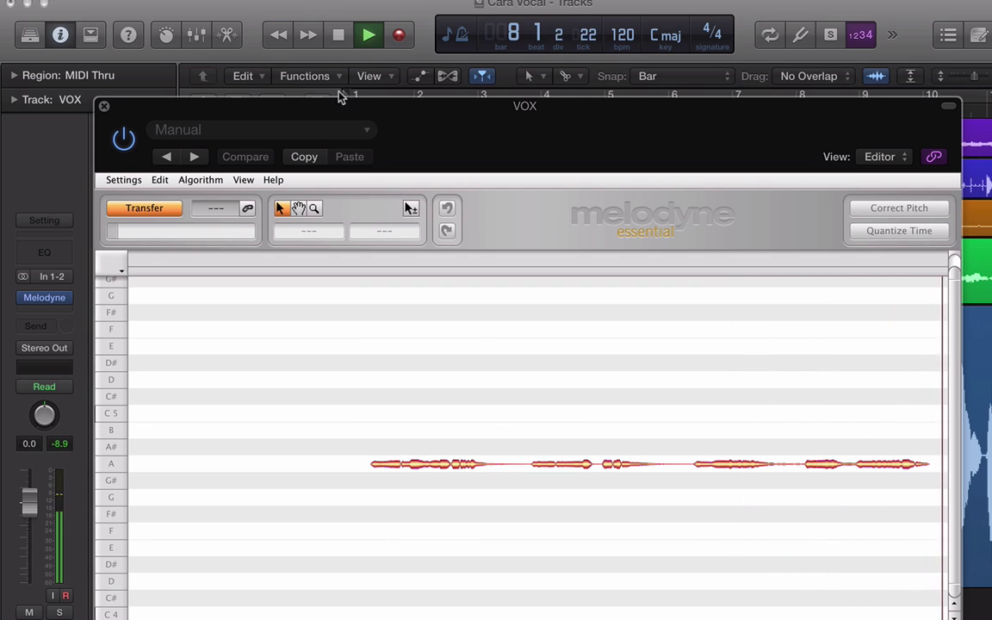
{"action": "left_click_drag", "start_coordinate": [349, 107], "coordinate": [330, 18]}
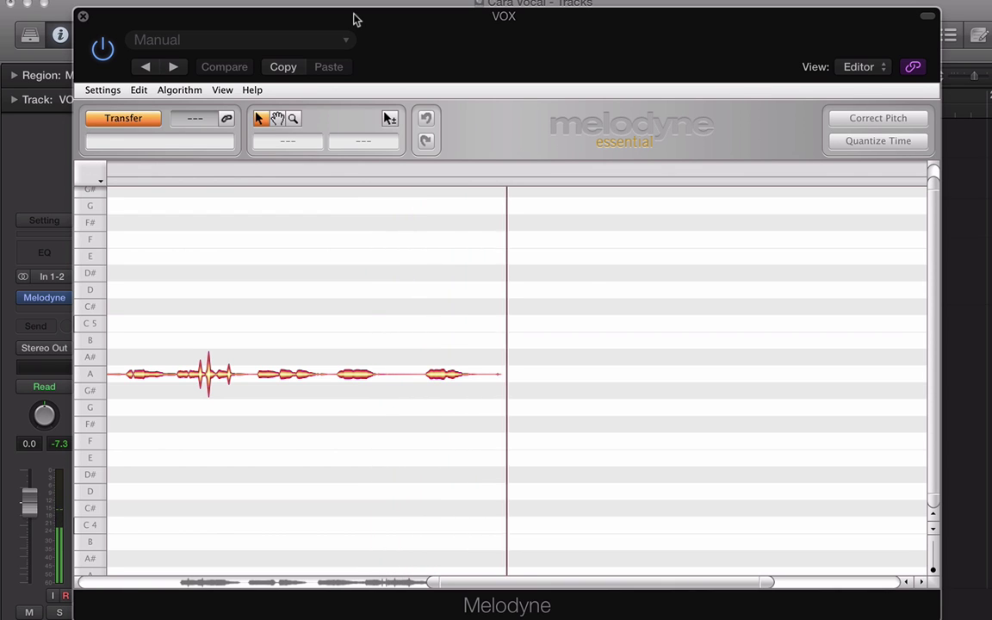
{"action": "key", "text": "space"}
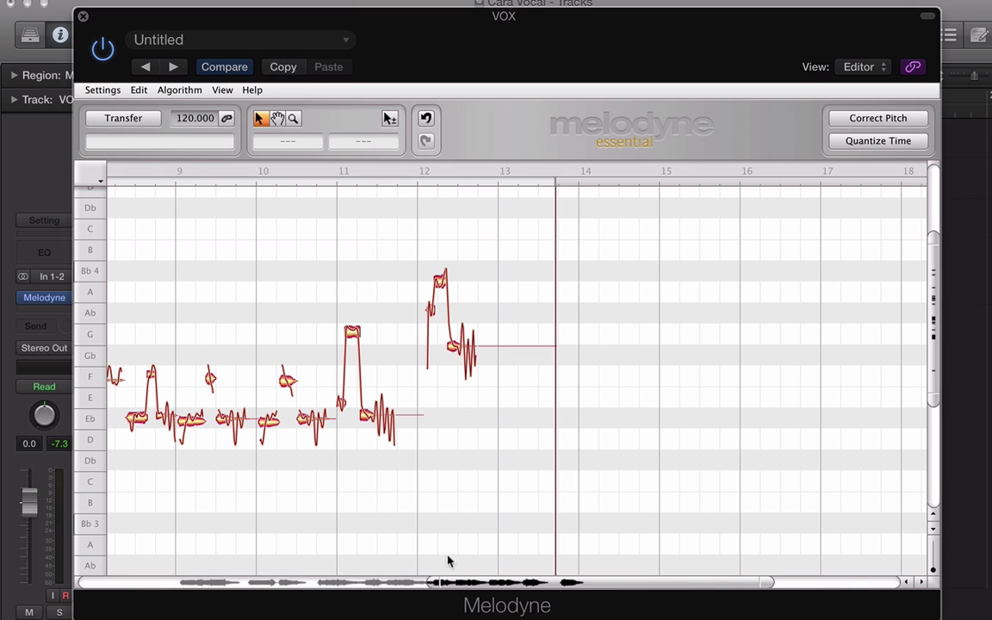
Step: Examine the detected vocal notes along the timeline and fit the whole phrase from bar 1 to bar 13 in the editor
{"action": "left_click_drag", "start_coordinate": [428, 584], "coordinate": [258, 583]}
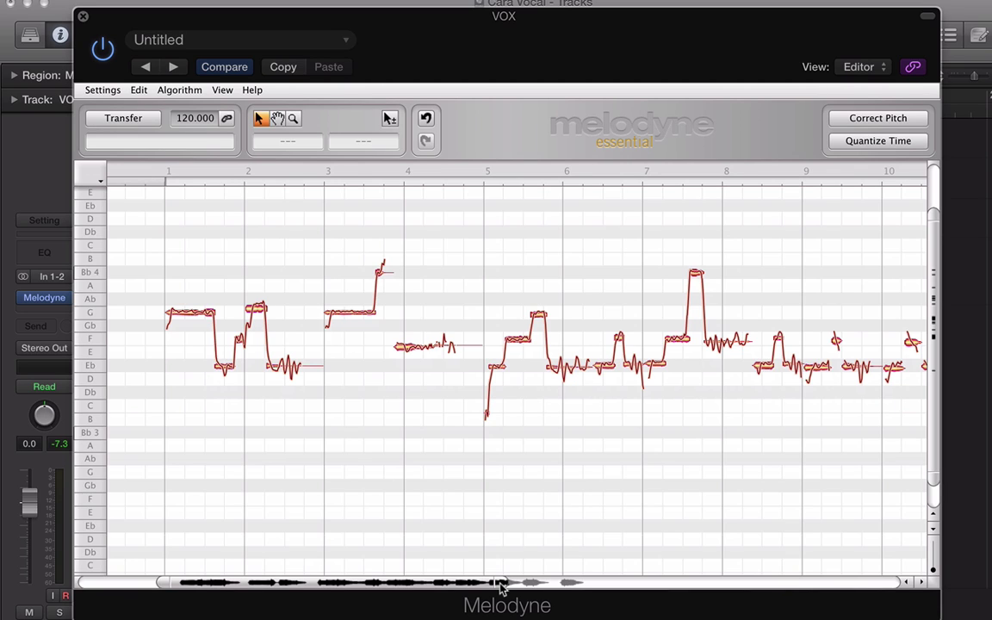
{"action": "left_click", "coordinate": [292, 119]}
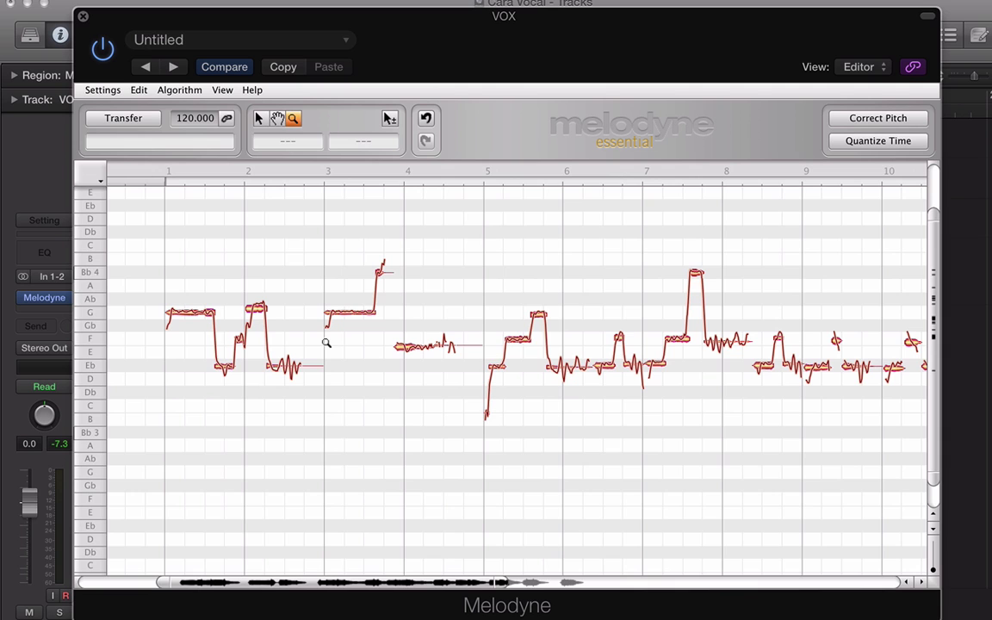
{"action": "left_click_drag", "start_coordinate": [332, 347], "coordinate": [375, 419]}
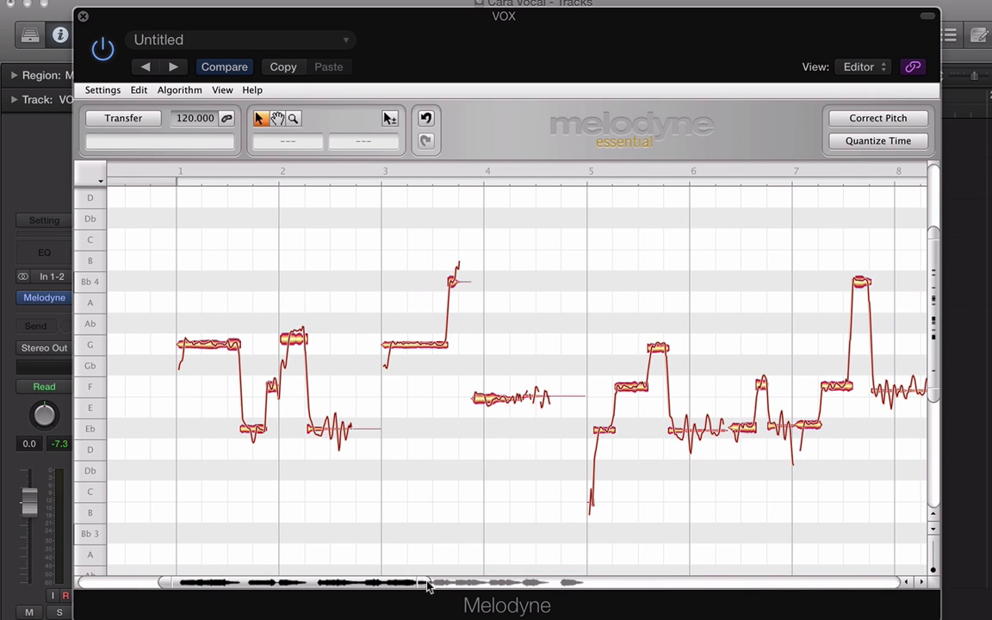
{"action": "mouse_move", "coordinate": [428, 585]}
{"action": "left_mouse_down"}
{"action": "mouse_move", "coordinate": [556, 584]}
{"action": "mouse_move", "coordinate": [429, 582]}
{"action": "left_mouse_up"}
{"action": "mouse_move", "coordinate": [933, 395]}
{"action": "left_mouse_down"}
{"action": "mouse_move", "coordinate": [933, 435]}
{"action": "mouse_move", "coordinate": [931, 370]}
{"action": "mouse_move", "coordinate": [929, 378]}
{"action": "left_mouse_up"}
{"action": "left_click_drag", "start_coordinate": [306, 585], "coordinate": [442, 586]}
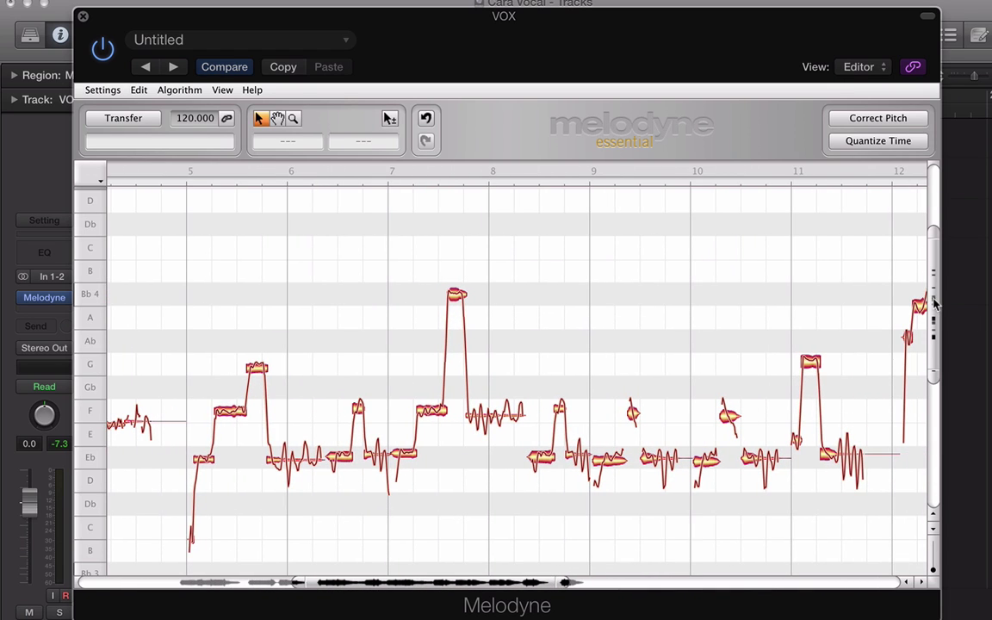
{"action": "left_click_drag", "start_coordinate": [935, 303], "coordinate": [934, 353]}
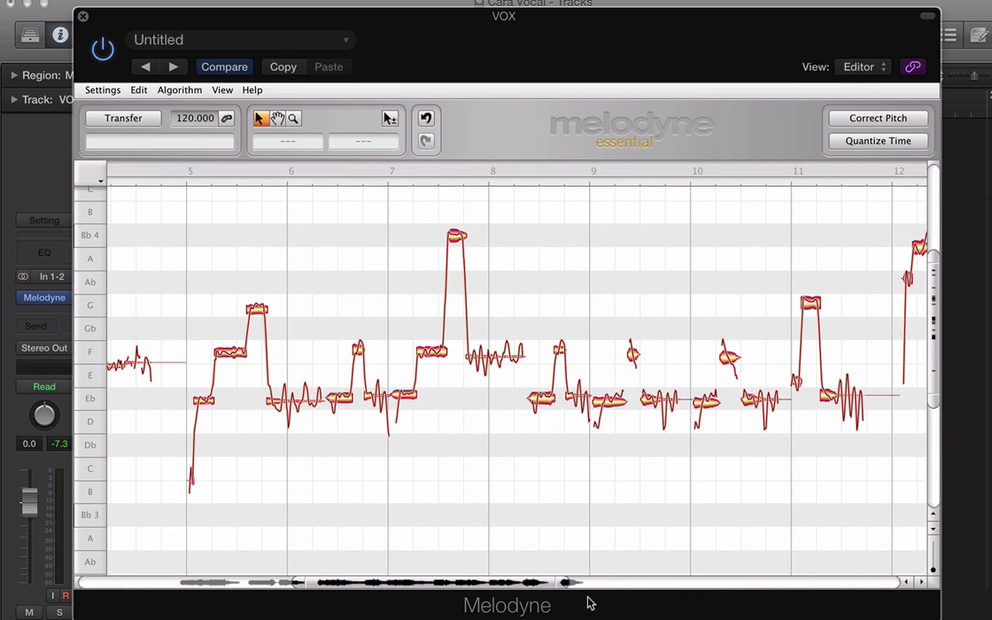
{"action": "left_click_drag", "start_coordinate": [568, 584], "coordinate": [441, 589]}
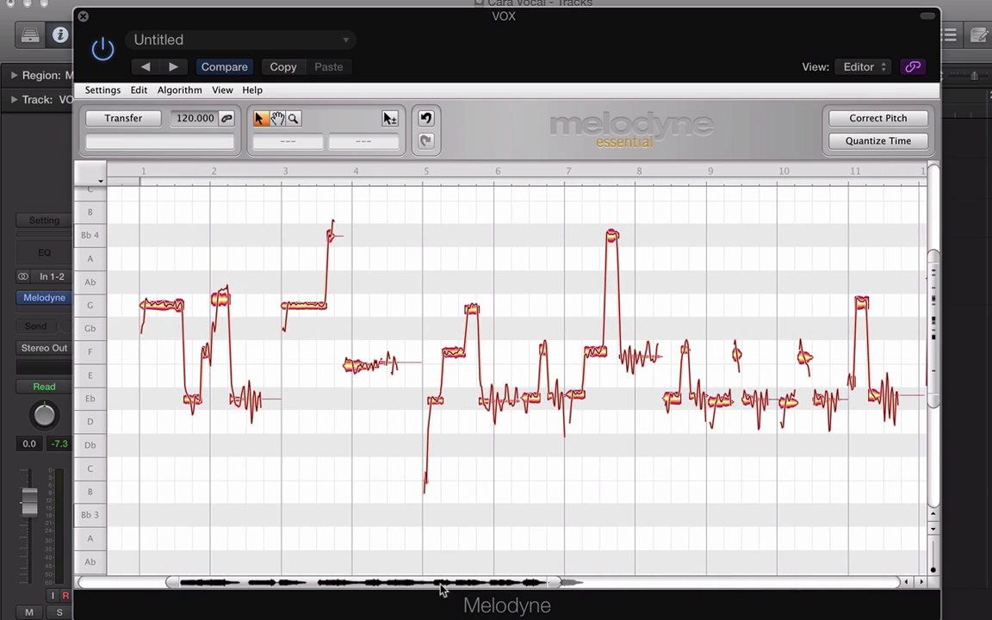
{"action": "left_click_drag", "start_coordinate": [568, 585], "coordinate": [659, 587]}
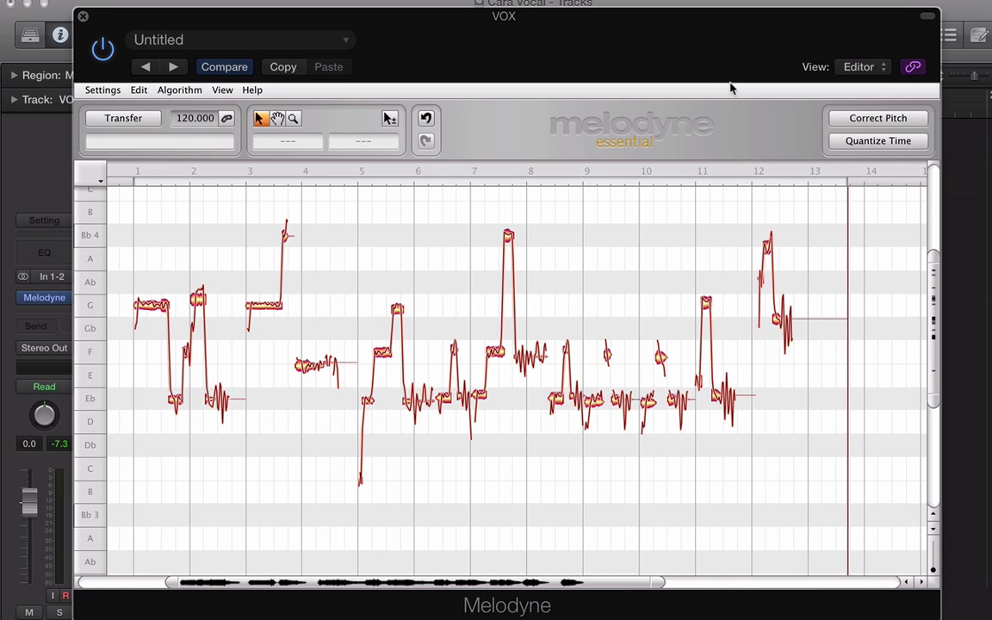
Step: Select all vocal notes and apply Correct Pitch with the pitch center at 100% and the pitch drift correction at its maximum
{"action": "key", "text": "super+a"}
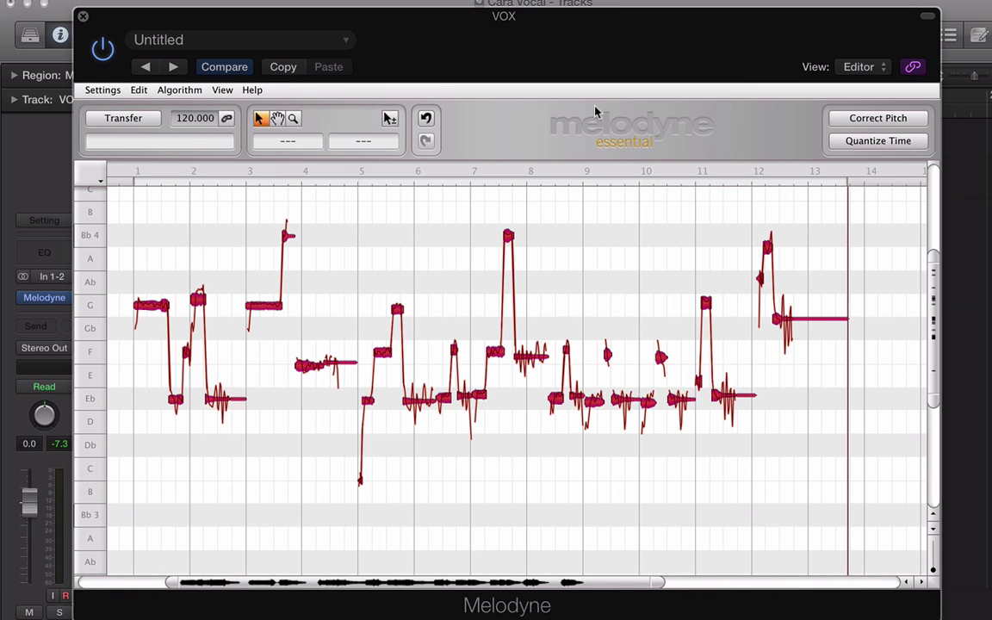
{"action": "left_click", "coordinate": [222, 89]}
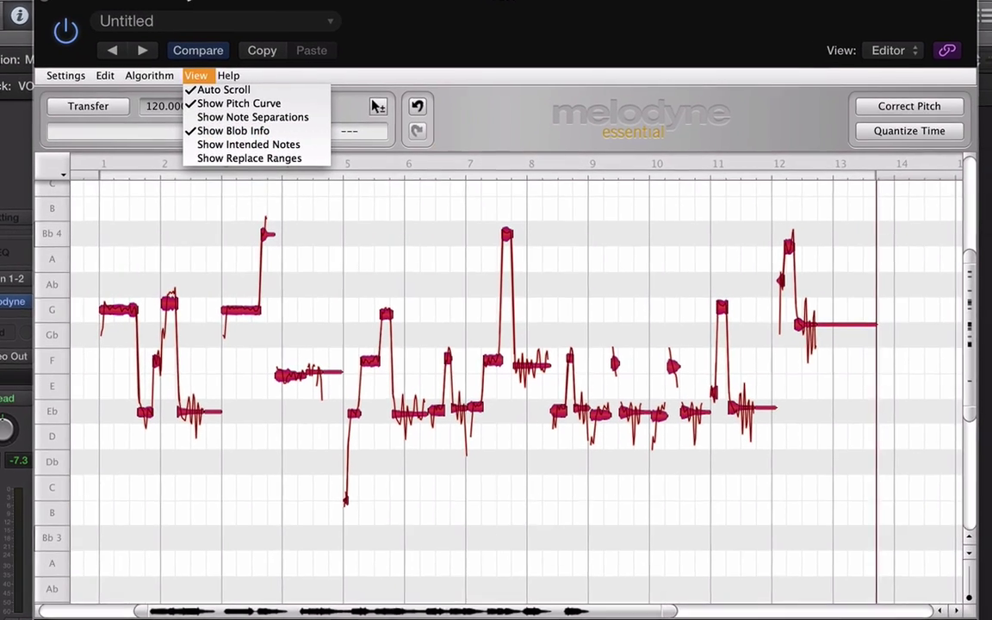
{"action": "left_click", "coordinate": [508, 31]}
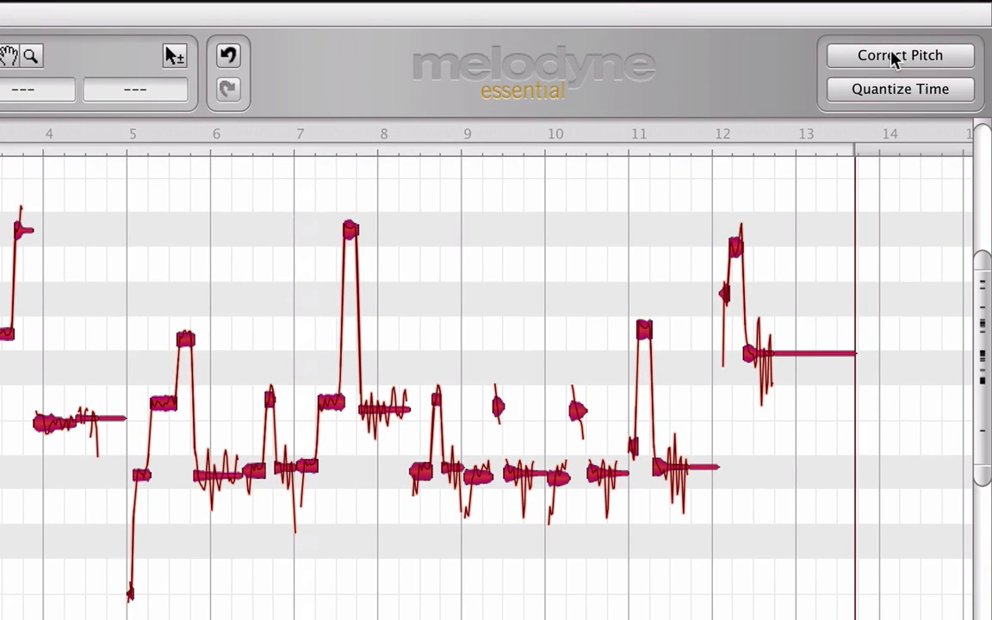
{"action": "left_click", "coordinate": [894, 57]}
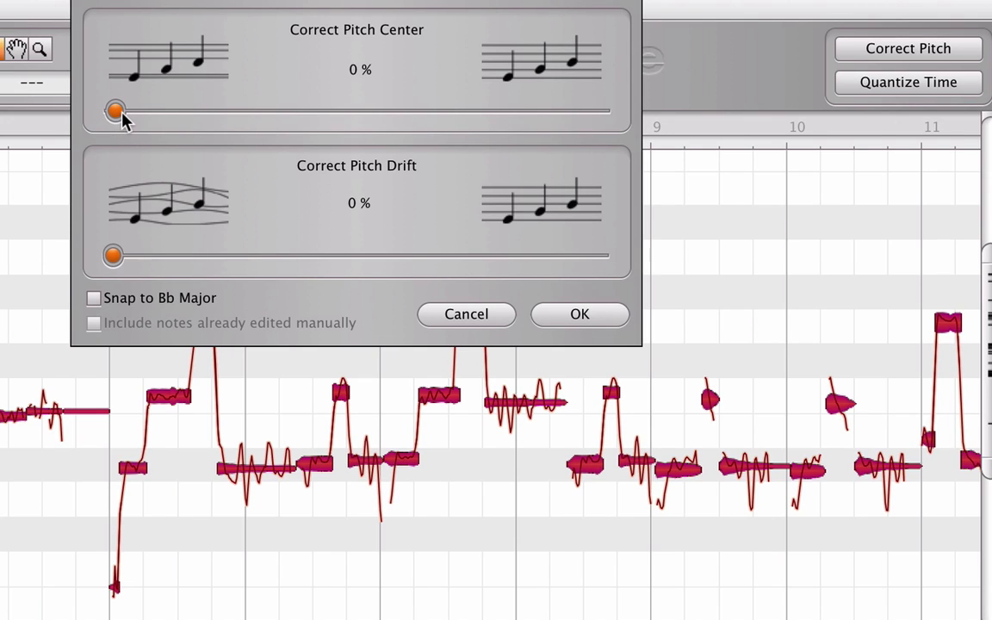
{"action": "left_click_drag", "start_coordinate": [125, 116], "coordinate": [615, 164]}
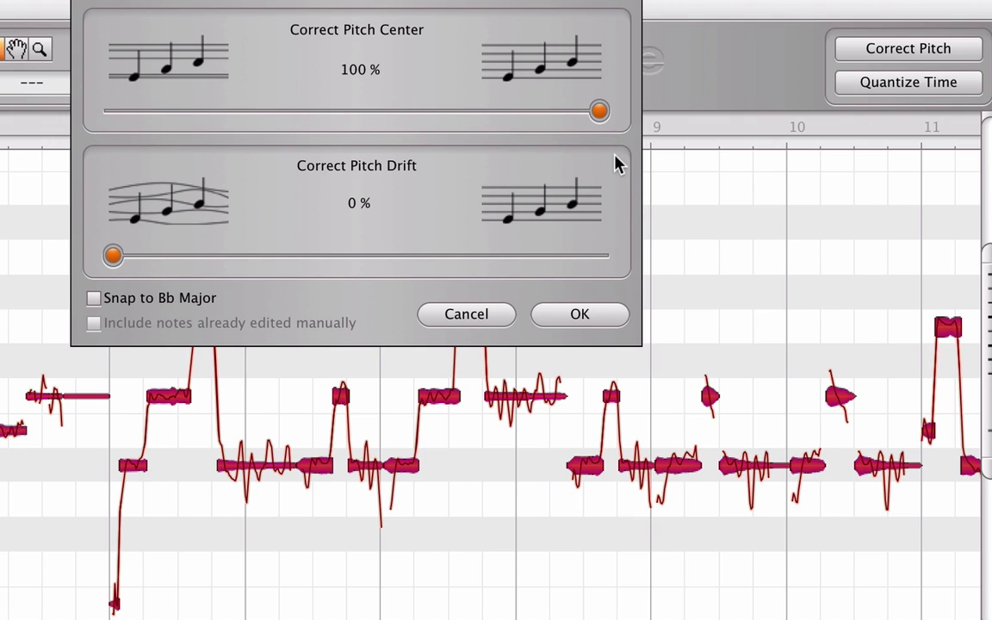
{"action": "left_click_drag", "start_coordinate": [616, 163], "coordinate": [658, 151]}
{"action": "left_click_drag", "start_coordinate": [113, 257], "coordinate": [747, 351]}
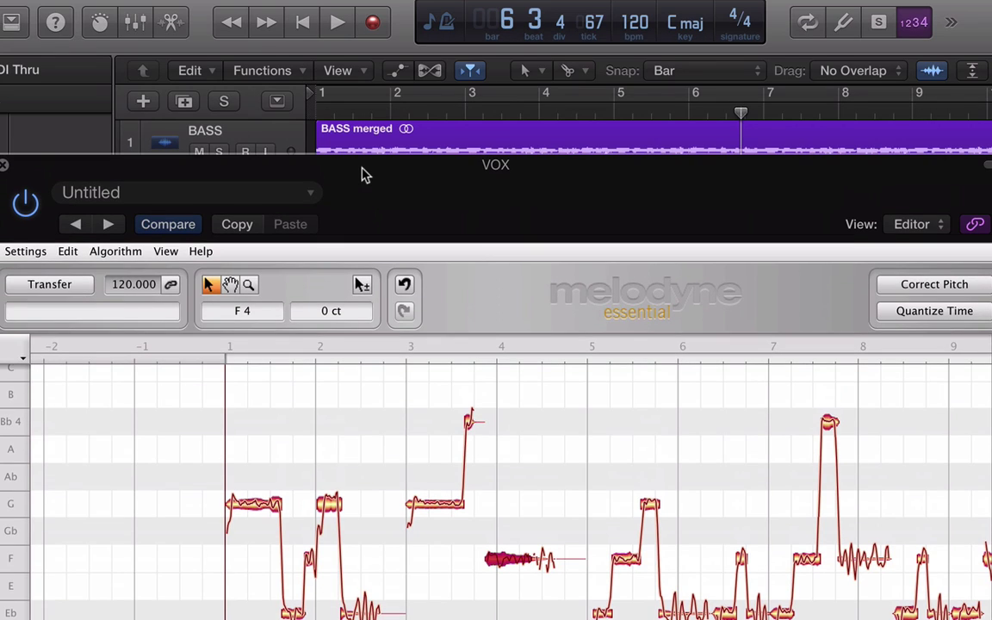
Step: Play the pitch-corrected vocal from the start of the song
{"action": "left_click", "coordinate": [303, 23]}
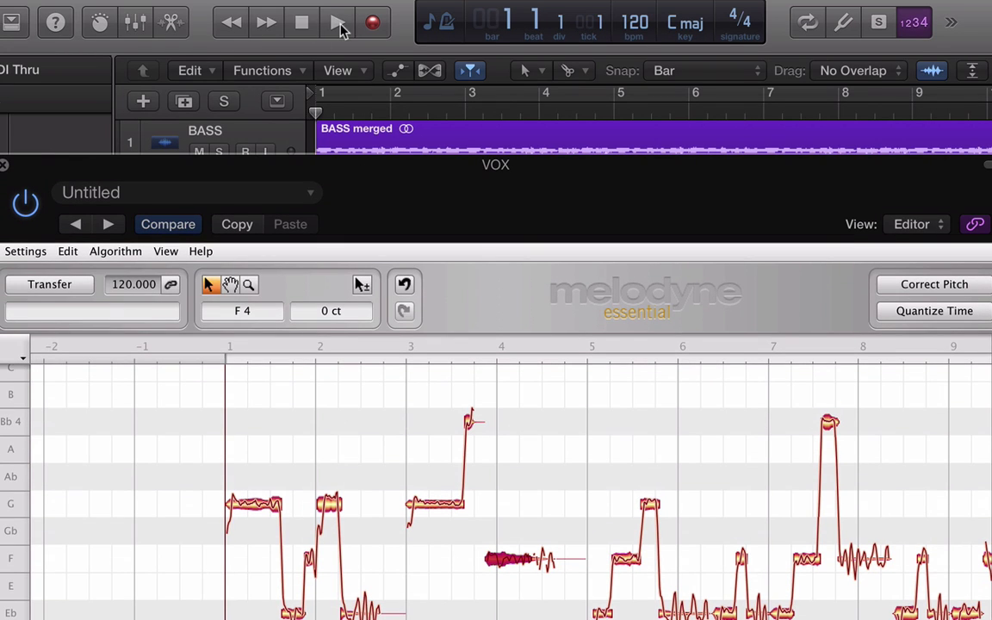
{"action": "left_click", "coordinate": [337, 23]}
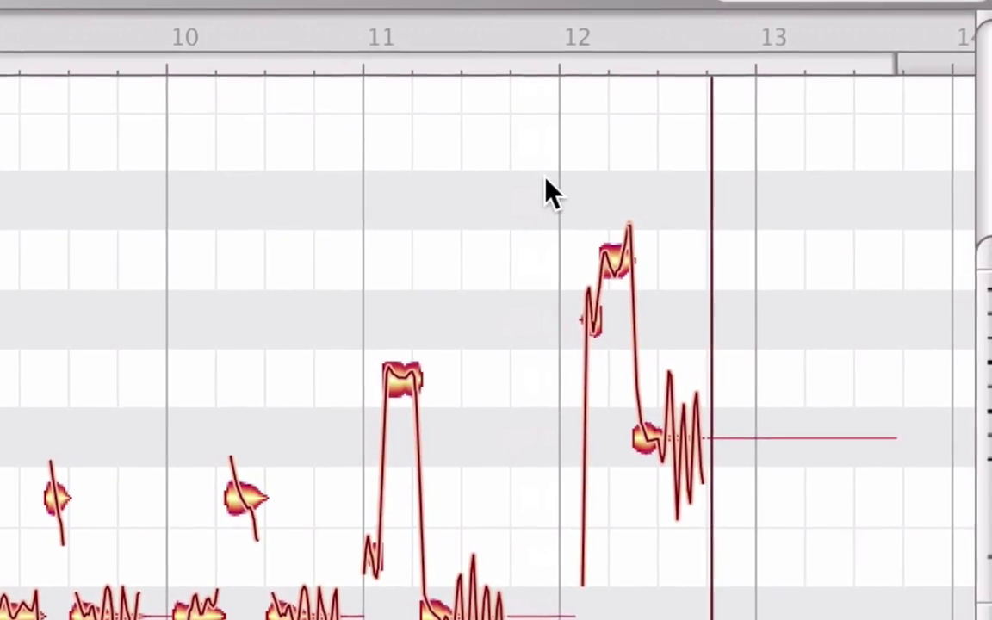
Step: Raise the high note just after bar 12 by a semitone to Bb 4 and audition it from just before bar 12
{"action": "left_click_drag", "start_coordinate": [609, 259], "coordinate": [611, 215]}
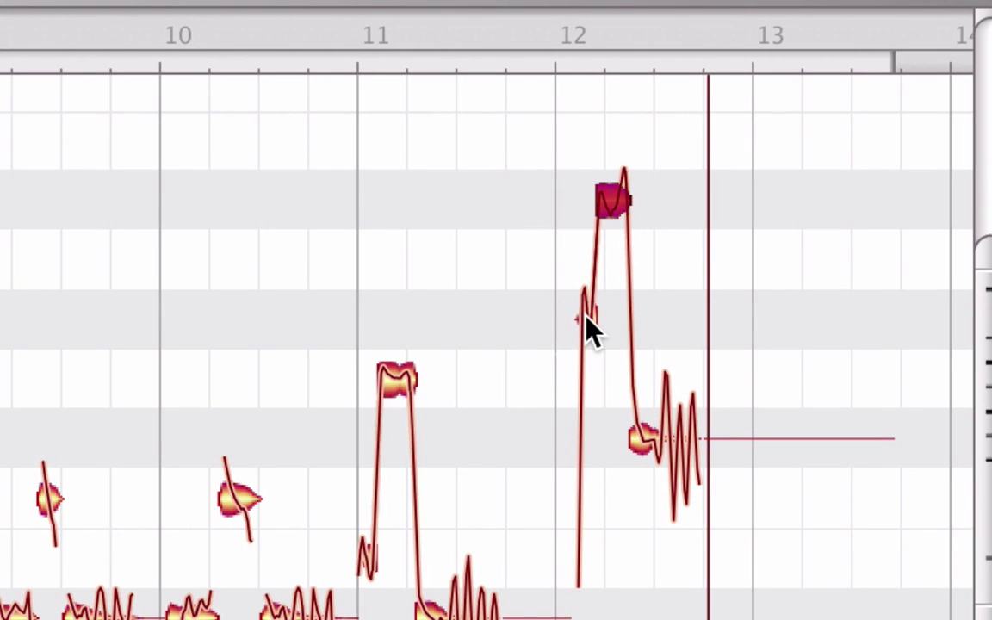
{"action": "left_click", "coordinate": [515, 13]}
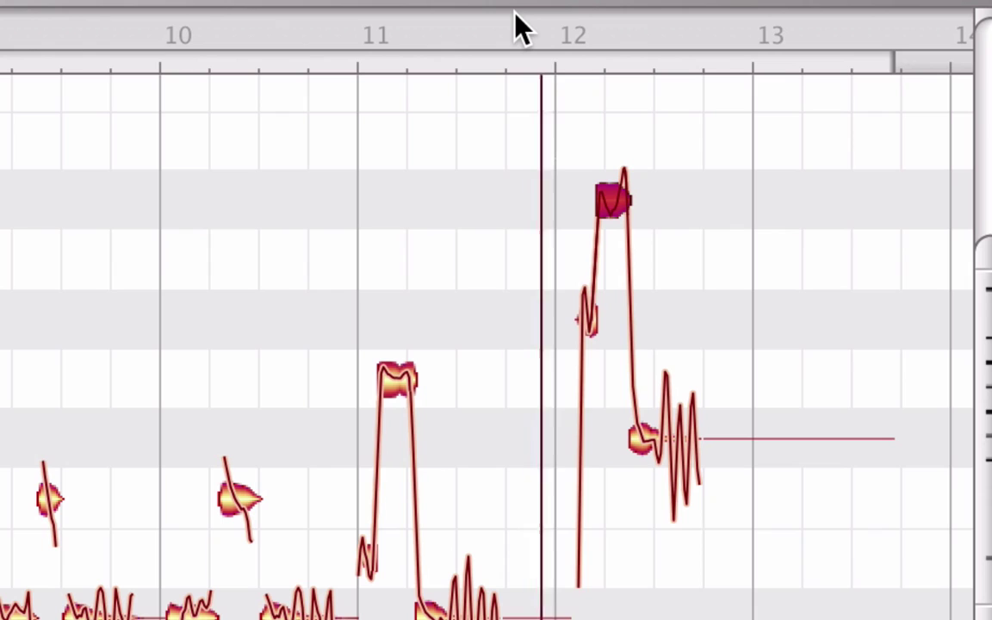
{"action": "key", "text": "space"}
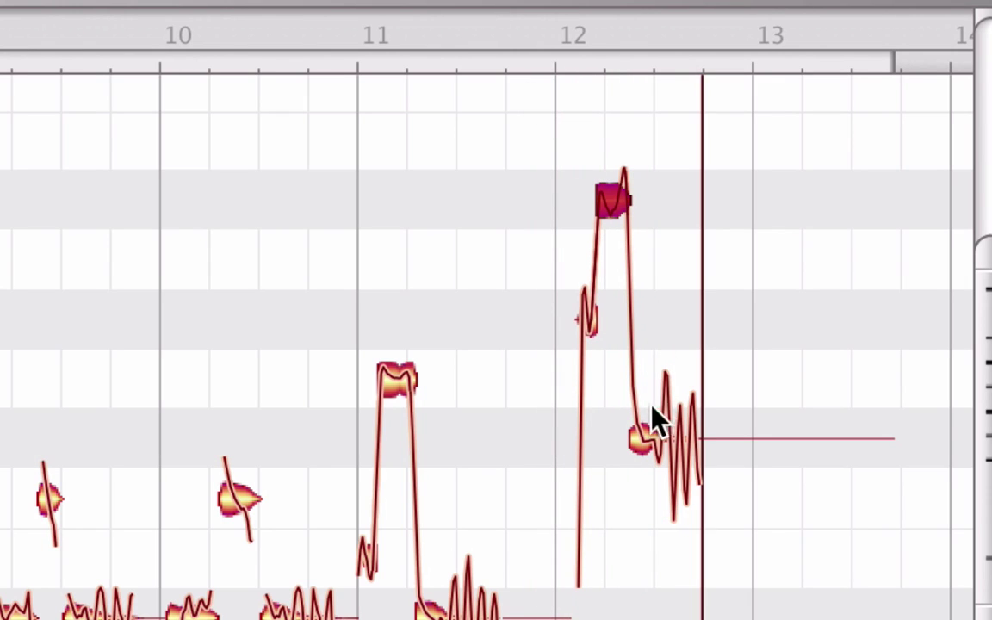
Step: Raise the long closing note after the Bb 4 to G 4 and set the playback position shortly before bar 11
{"action": "left_click", "coordinate": [643, 439]}
{"action": "left_click_drag", "start_coordinate": [650, 449], "coordinate": [645, 392]}
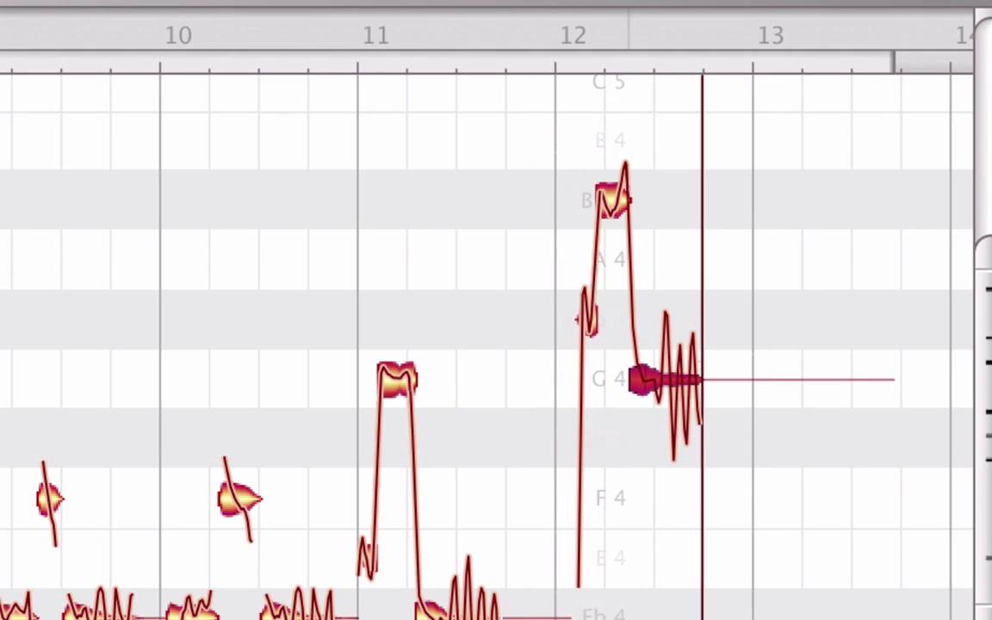
{"action": "left_click", "coordinate": [460, 18]}
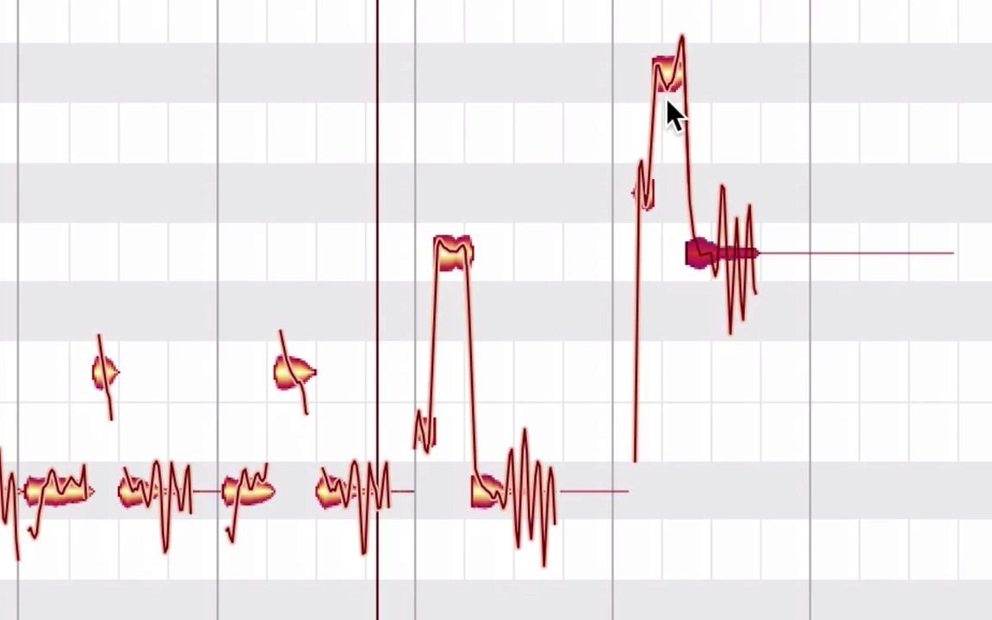
Step: Check the pitch grid options and fine-adjust the pitch of the high Bb 4 note just after bar 12
{"action": "left_click", "coordinate": [668, 82]}
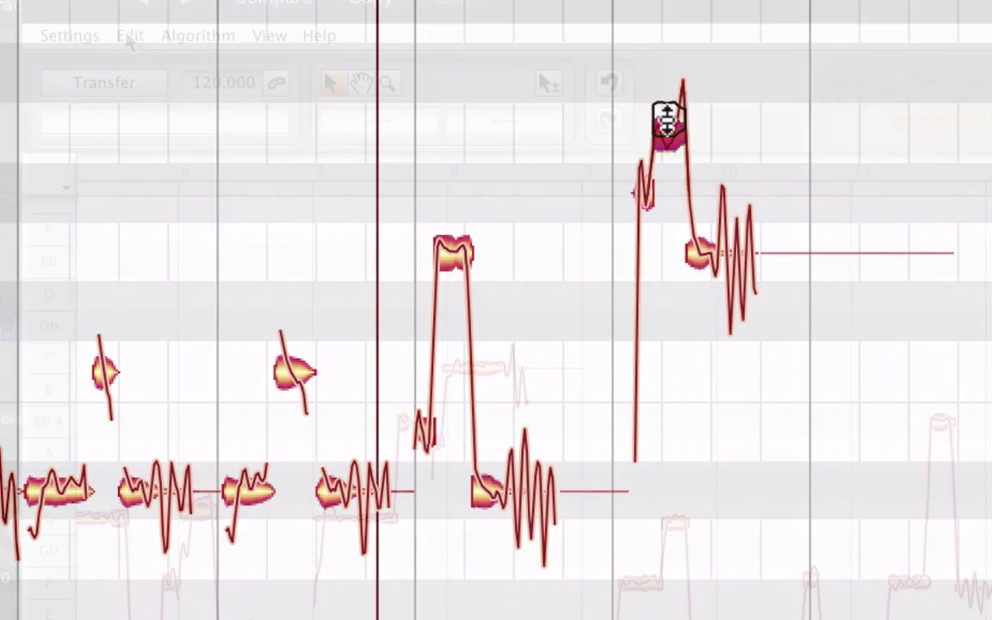
{"action": "left_click", "coordinate": [130, 35]}
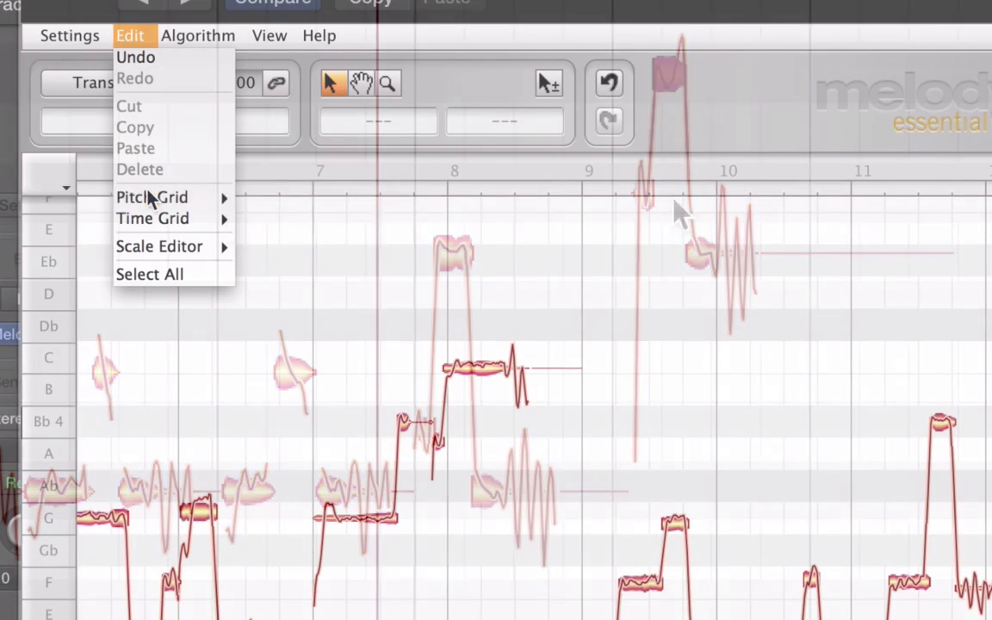
{"action": "mouse_move", "coordinate": [149, 196]}
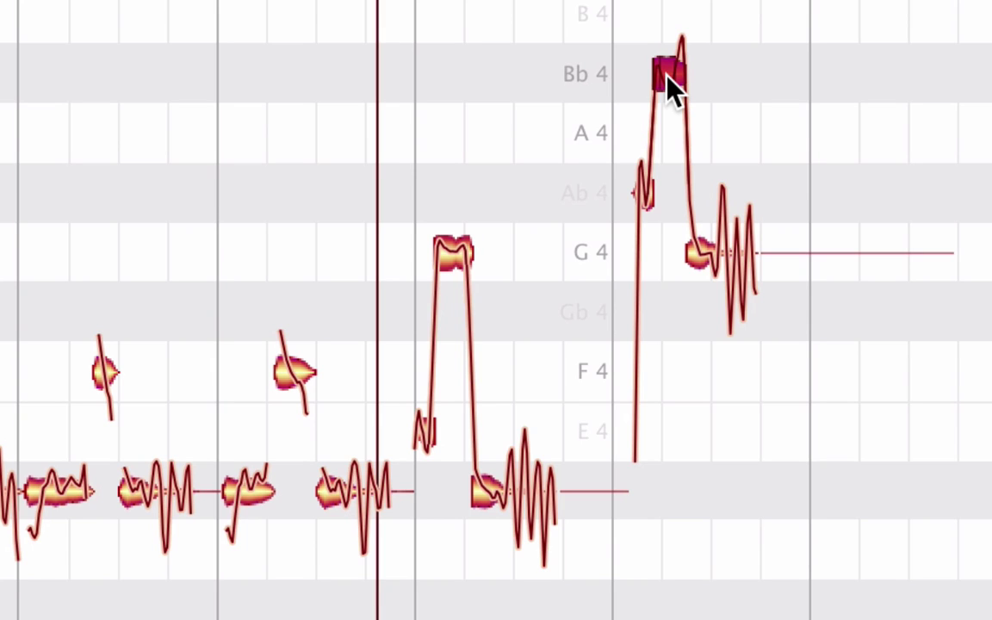
{"action": "mouse_move", "coordinate": [668, 86]}
{"action": "left_mouse_down"}
{"action": "mouse_move", "coordinate": [661, 58]}
{"action": "mouse_move", "coordinate": [663, 138]}
{"action": "mouse_move", "coordinate": [658, 74]}
{"action": "left_mouse_up"}
{"action": "left_click_drag", "start_coordinate": [663, 82], "coordinate": [663, 82]}
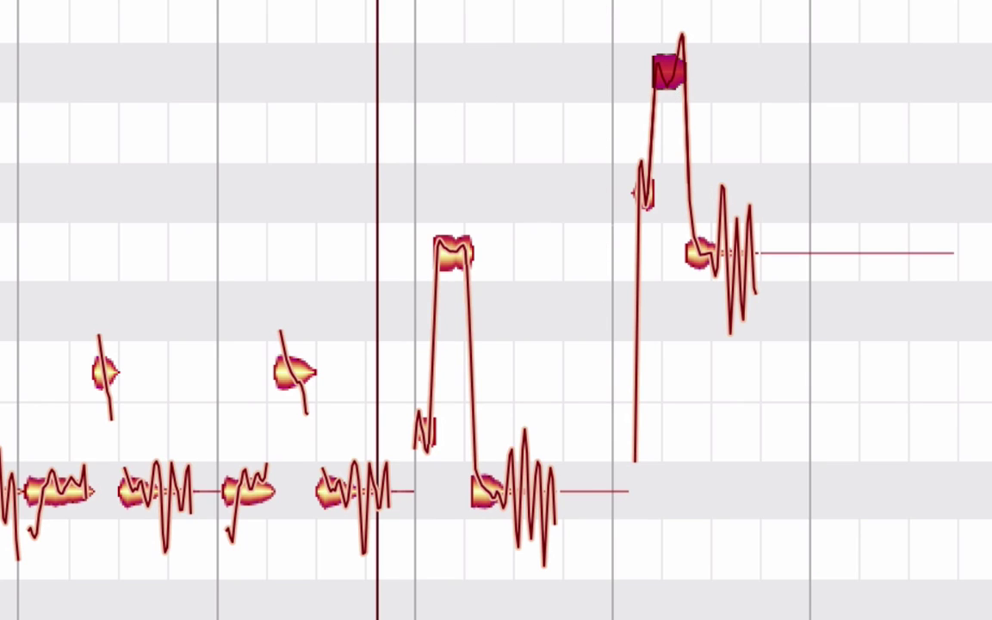
{"action": "scroll", "coordinate": [496, 310], "scroll_direction": "right", "scroll_amount": 3}
{"action": "scroll", "coordinate": [496, 310], "scroll_direction": "left", "scroll_amount": 5}
{"action": "scroll", "coordinate": [496, 310], "scroll_direction": "right", "scroll_amount": 8}
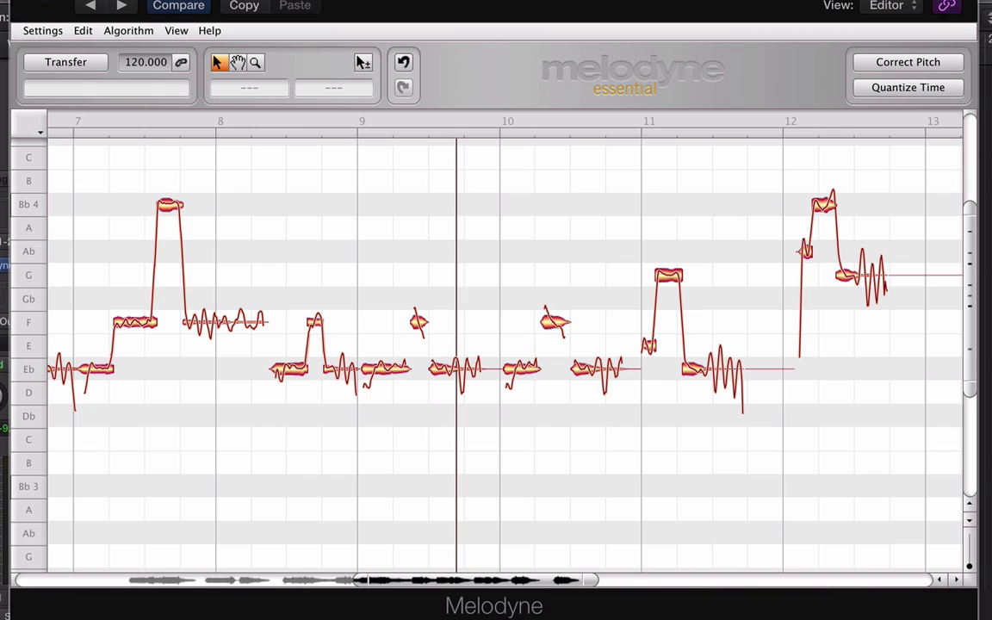
Step: Check the groove reference and intensity options for time quantizing without applying them
{"action": "left_click", "coordinate": [905, 87]}
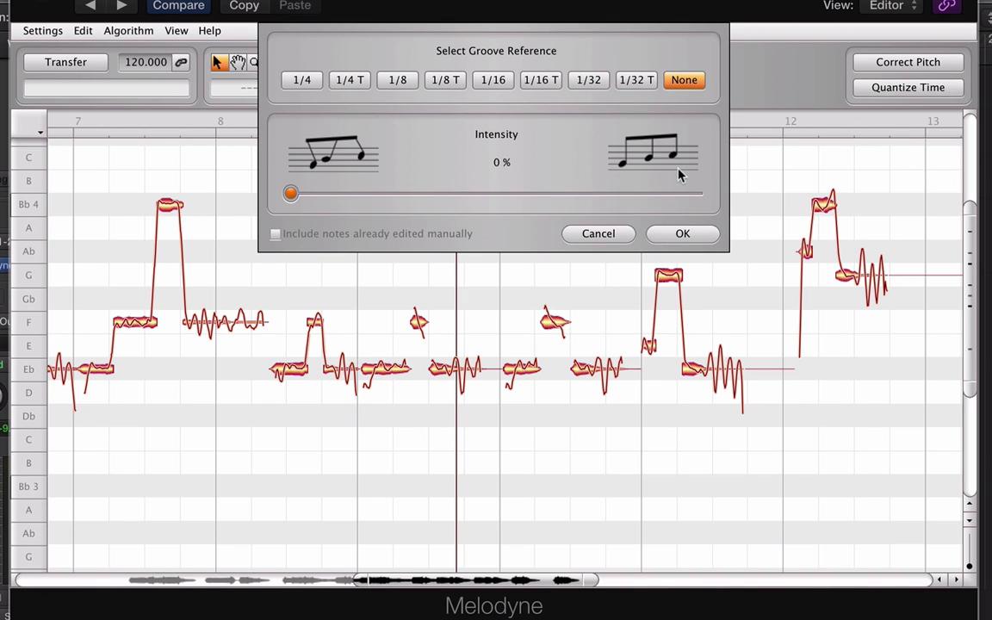
{"action": "left_click", "coordinate": [592, 233]}
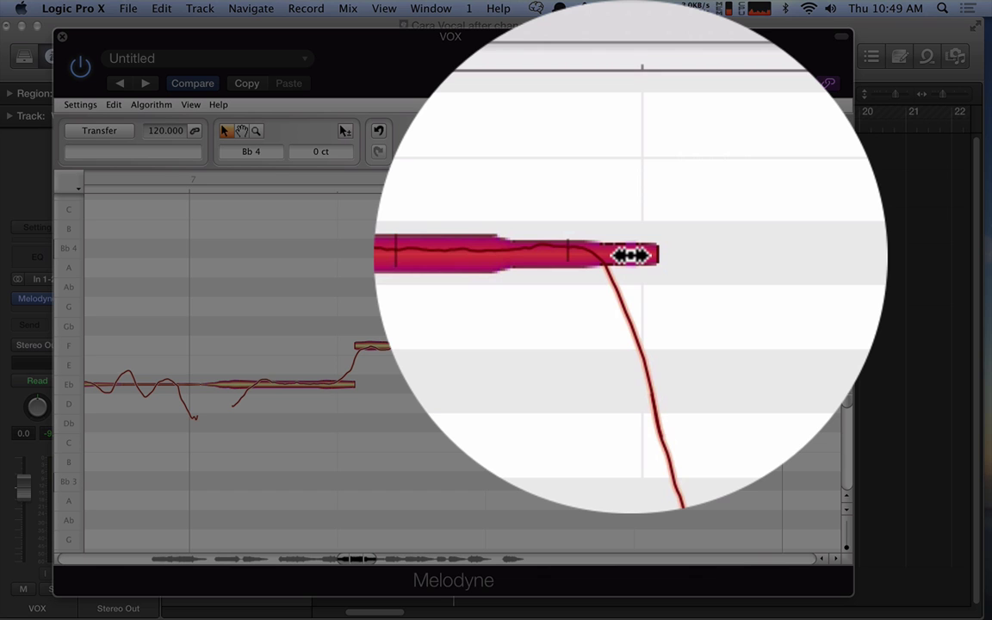
Step: Adjust the end of the high Bb 4 note before bar 8 and lengthen the Eb 4 note starting at bar 10
{"action": "mouse_move", "coordinate": [630, 255]}
{"action": "left_mouse_down"}
{"action": "mouse_move", "coordinate": [655, 255]}
{"action": "mouse_move", "coordinate": [623, 255]}
{"action": "mouse_move", "coordinate": [633, 254]}
{"action": "left_mouse_up"}
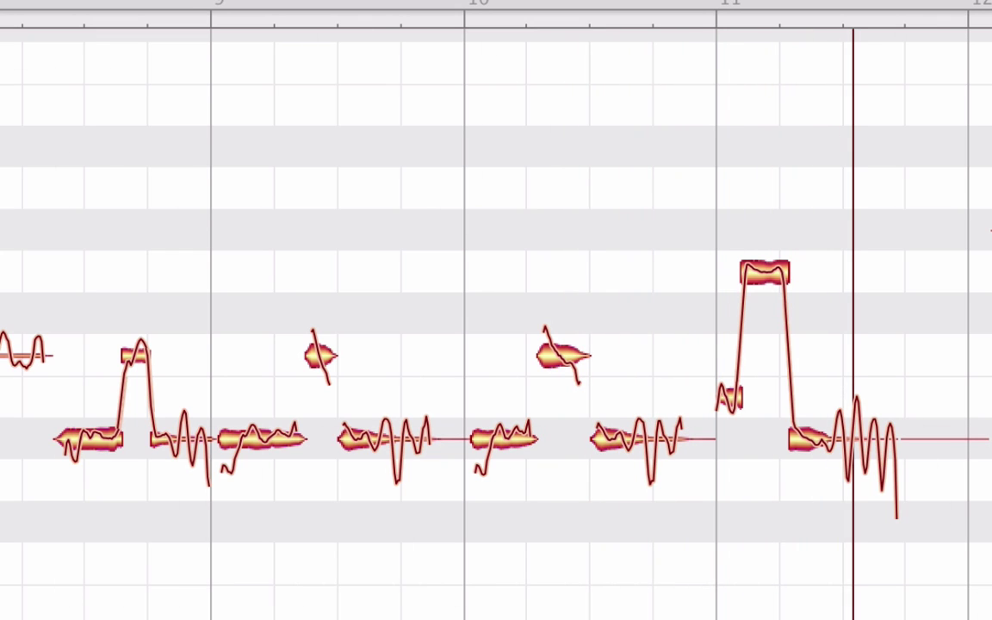
{"action": "left_click", "coordinate": [526, 433]}
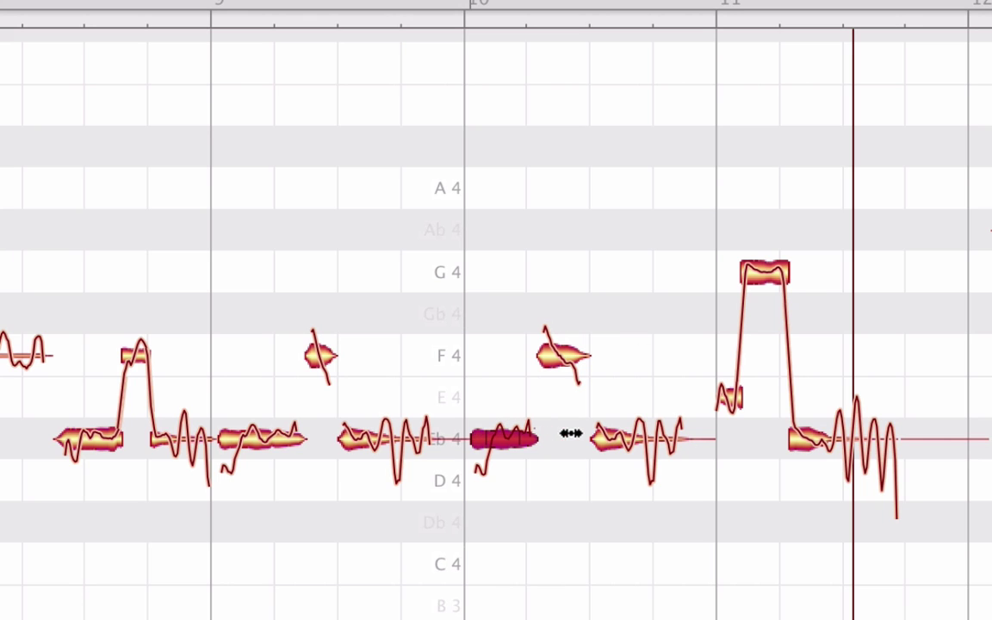
{"action": "left_click_drag", "start_coordinate": [517, 438], "coordinate": [481, 423]}
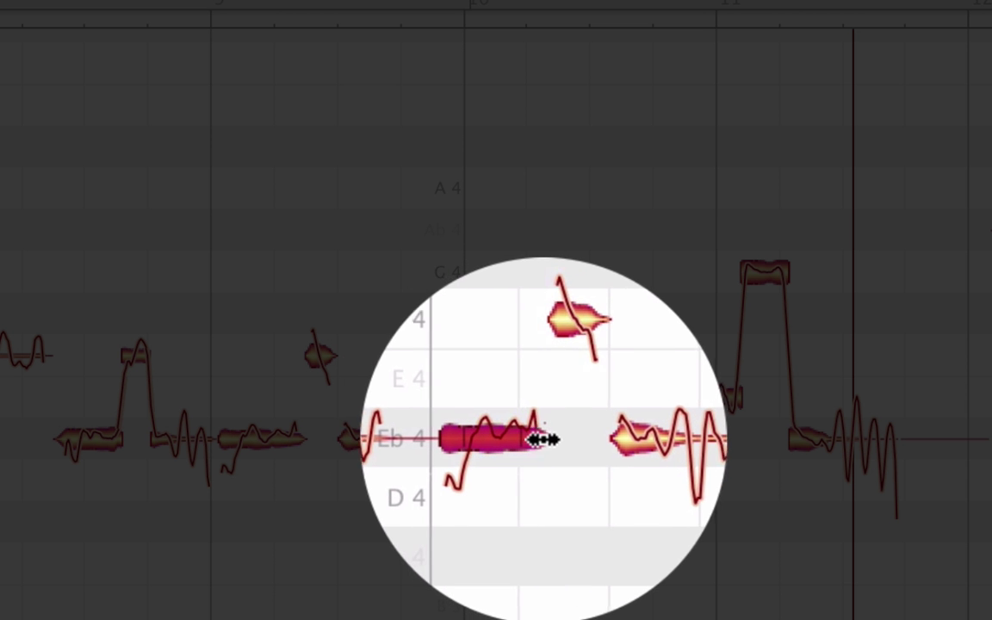
{"action": "left_click_drag", "start_coordinate": [542, 440], "coordinate": [555, 440]}
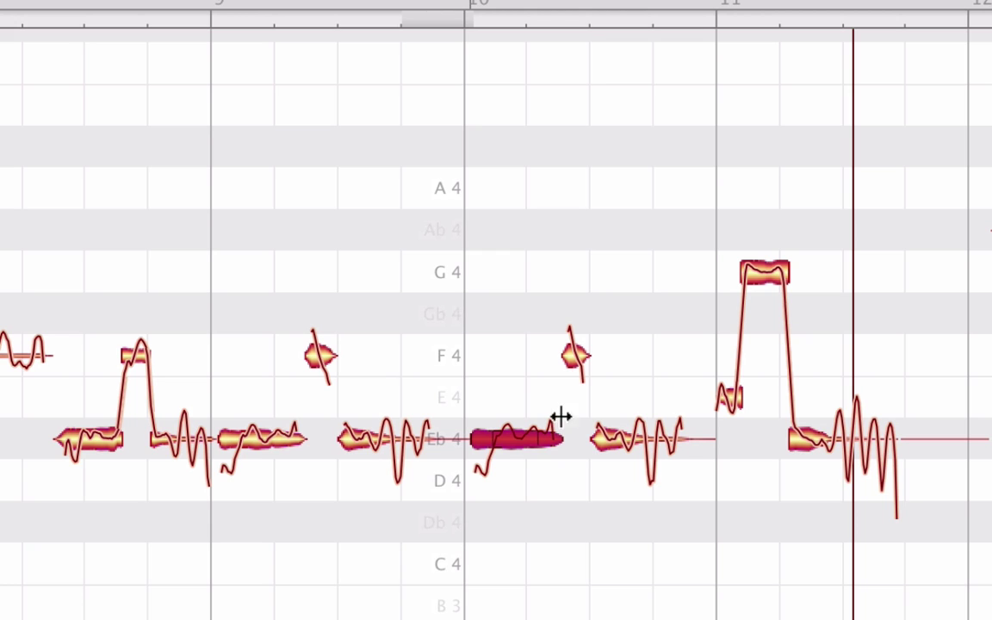
Step: Remove the short F 4 note following the lengthened Eb 4 note after bar 10 and paste it back at the same place
{"action": "left_click", "coordinate": [572, 360]}
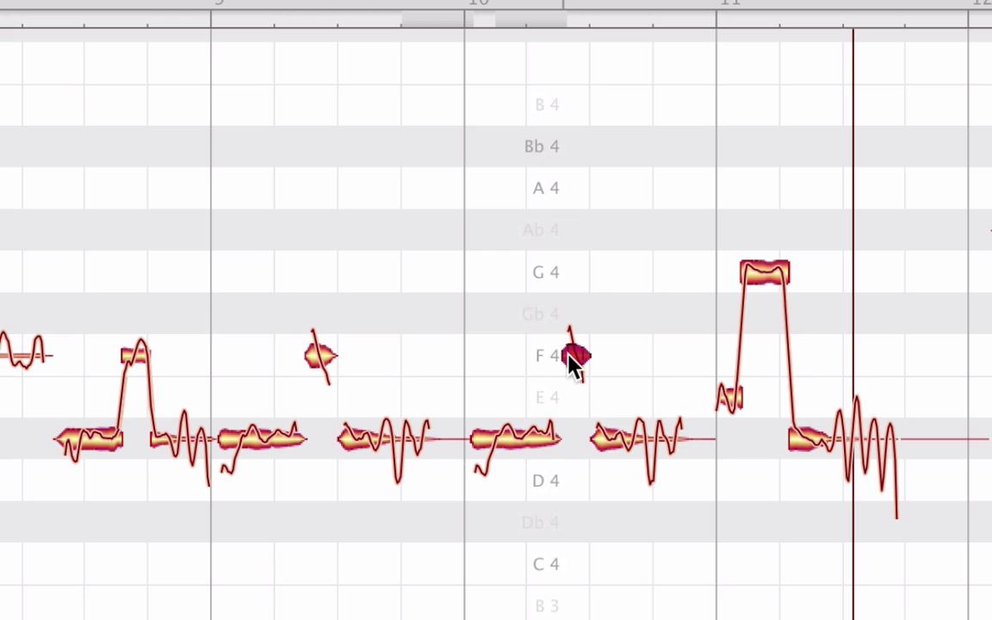
{"action": "key", "text": "Delete"}
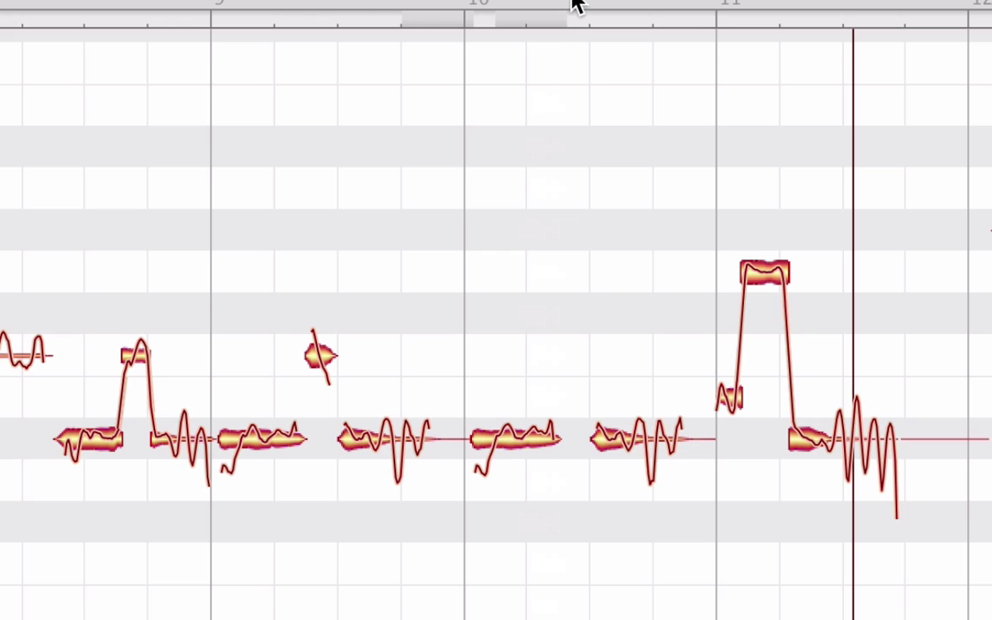
{"action": "key", "text": "ctrl+v"}
{"action": "left_click_drag", "start_coordinate": [823, 360], "coordinate": [575, 355]}
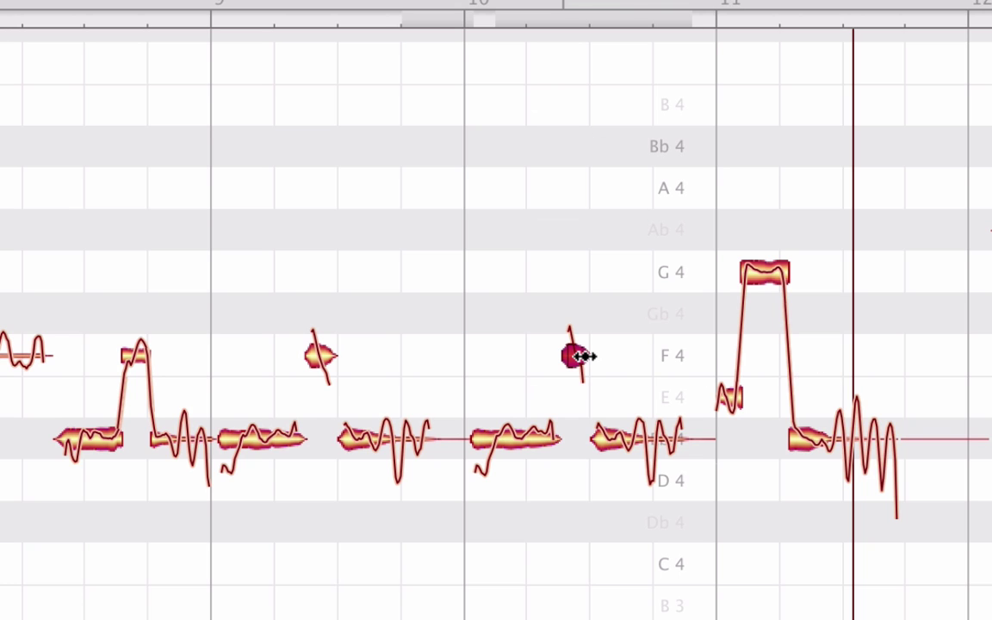
Step: Fine-adjust the end of the Eb 4 note at bar 10 and set the playback position to bar 9
{"action": "left_click", "coordinate": [548, 434]}
{"action": "mouse_move", "coordinate": [548, 437]}
{"action": "left_mouse_down"}
{"action": "mouse_move", "coordinate": [523, 436]}
{"action": "mouse_move", "coordinate": [553, 438]}
{"action": "left_mouse_up"}
{"action": "left_click", "coordinate": [211, 2]}
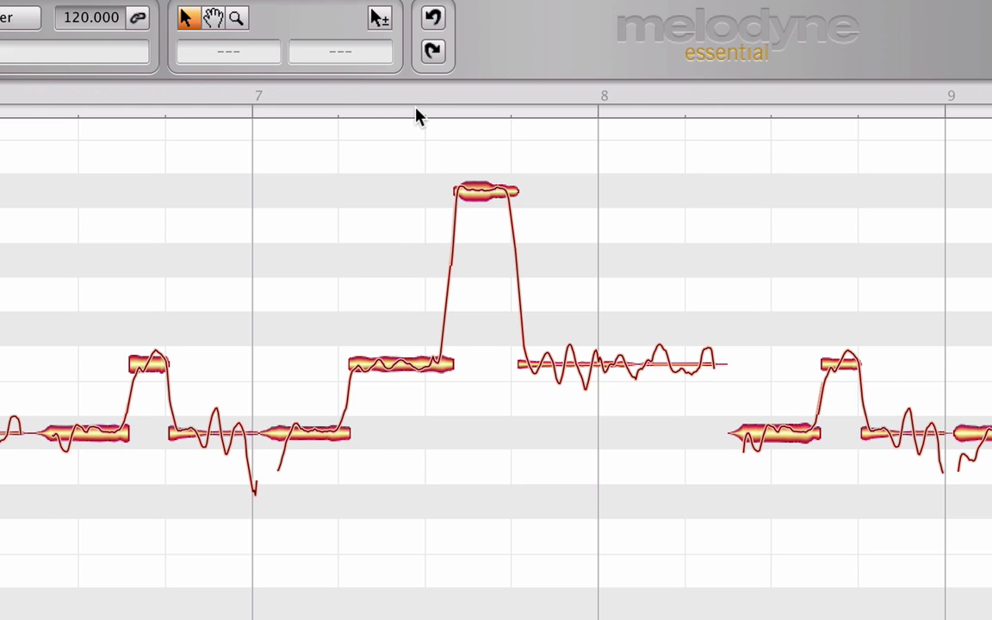
Step: Try splitting the F 4 note between bars 7 and 8 at the playback position, and undo the split
{"action": "left_click", "coordinate": [417, 100]}
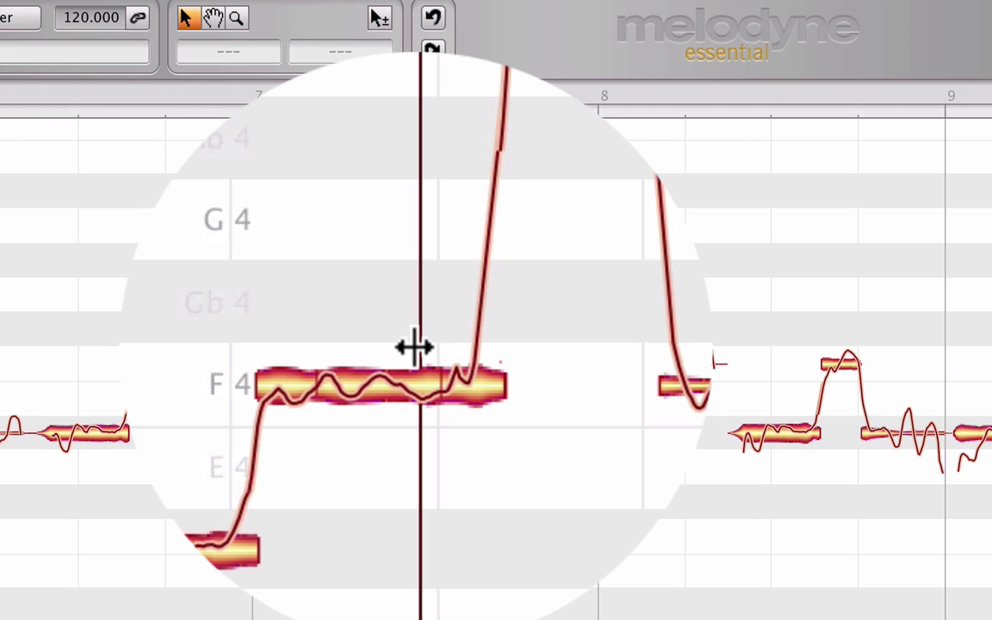
{"action": "double_click", "coordinate": [414, 347]}
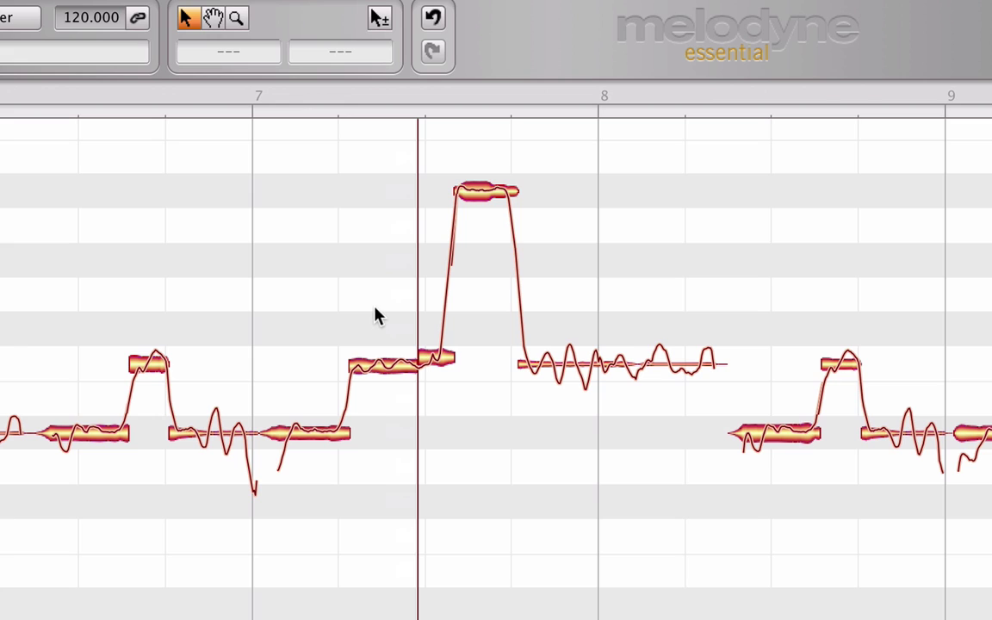
{"action": "key", "text": "ctrl+z"}
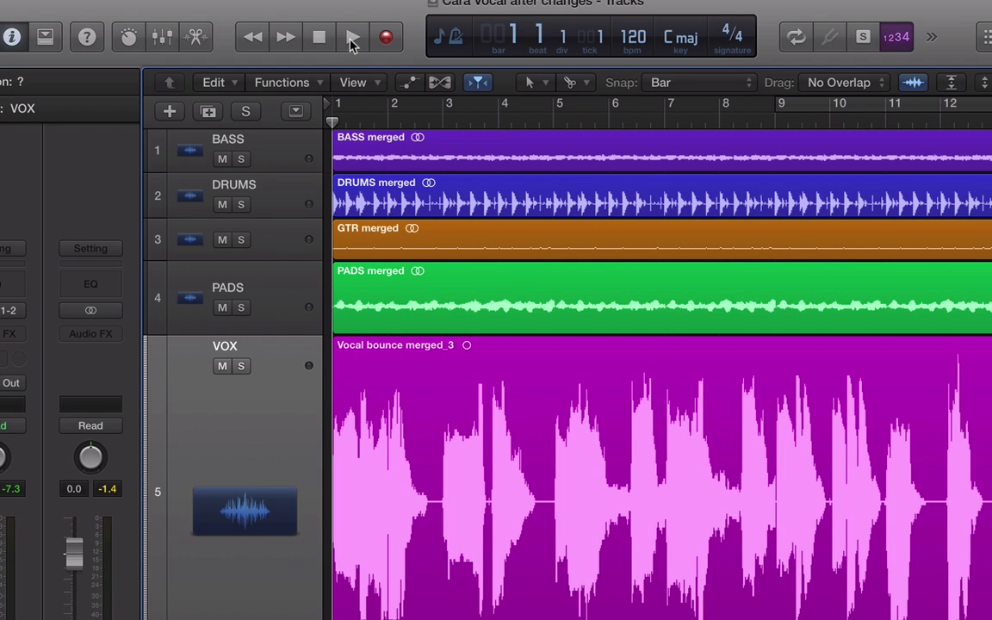
Step: Play the song from bar 1 to audition the edited vocal with all tracks
{"action": "left_click", "coordinate": [353, 40]}
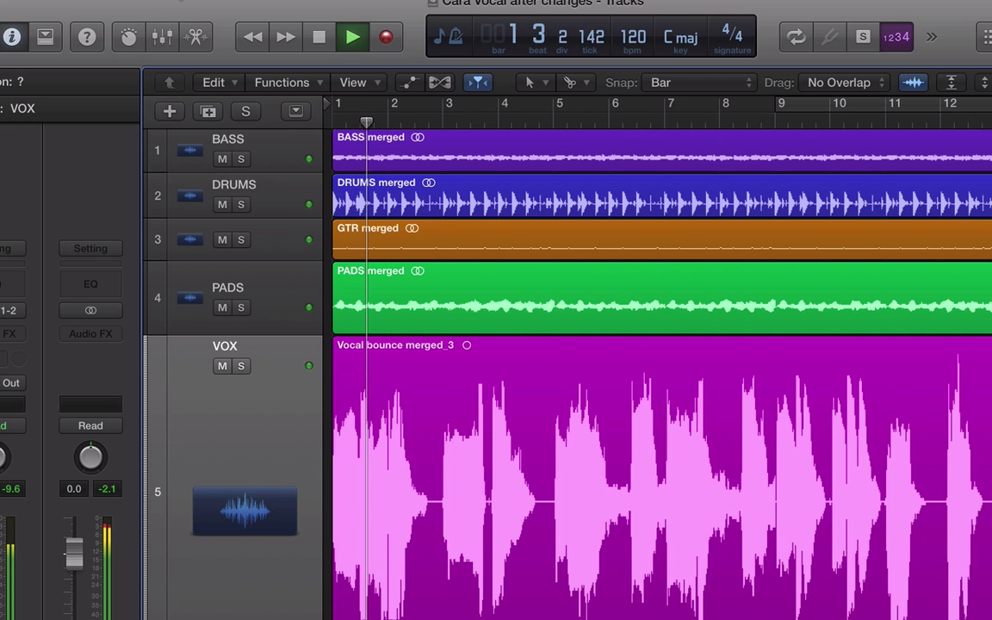